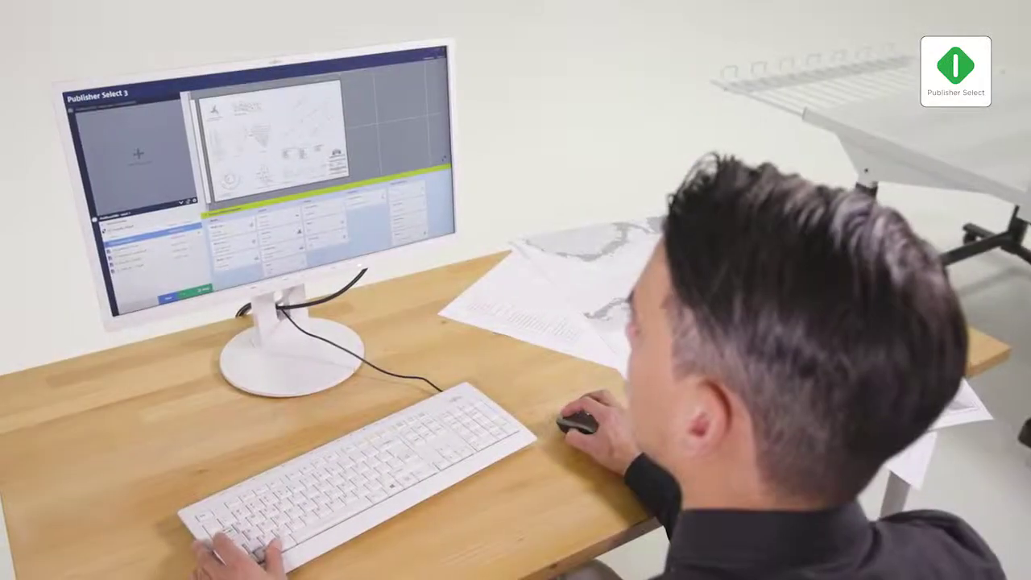
Add a PlotWave 7500 printer queue below the ColorWave 3800 queue
click(157, 242)
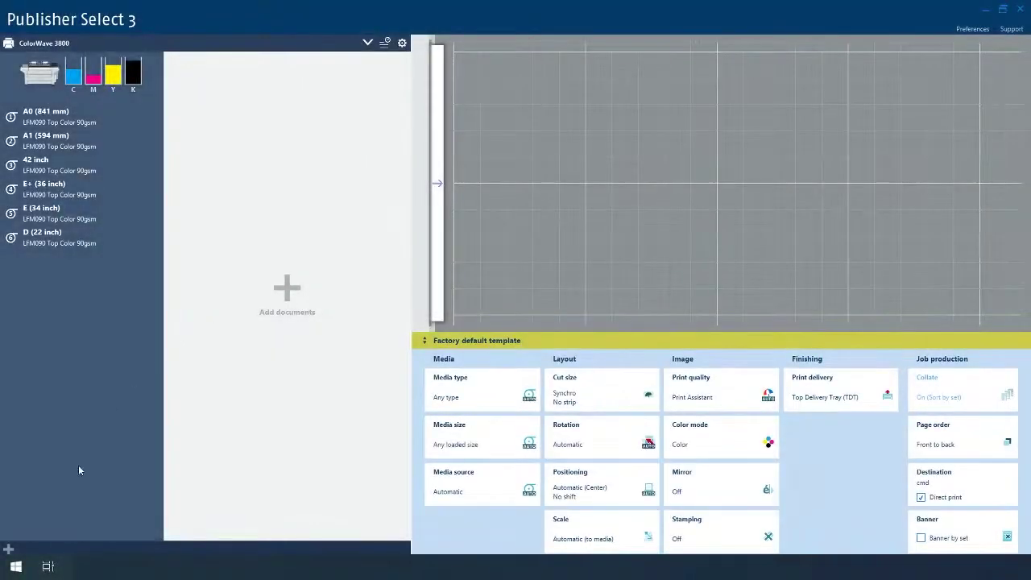
click(8, 548)
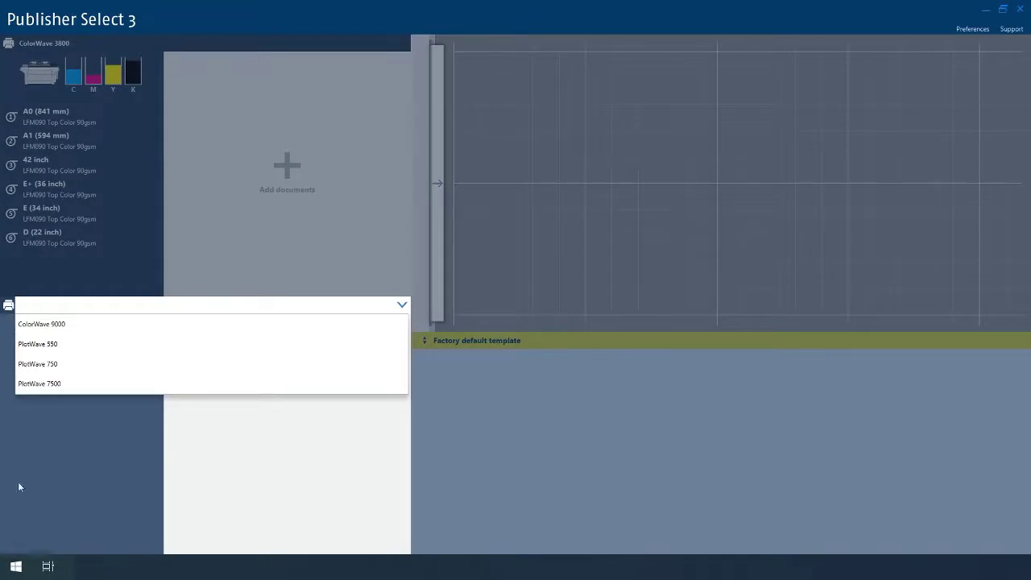
click(42, 386)
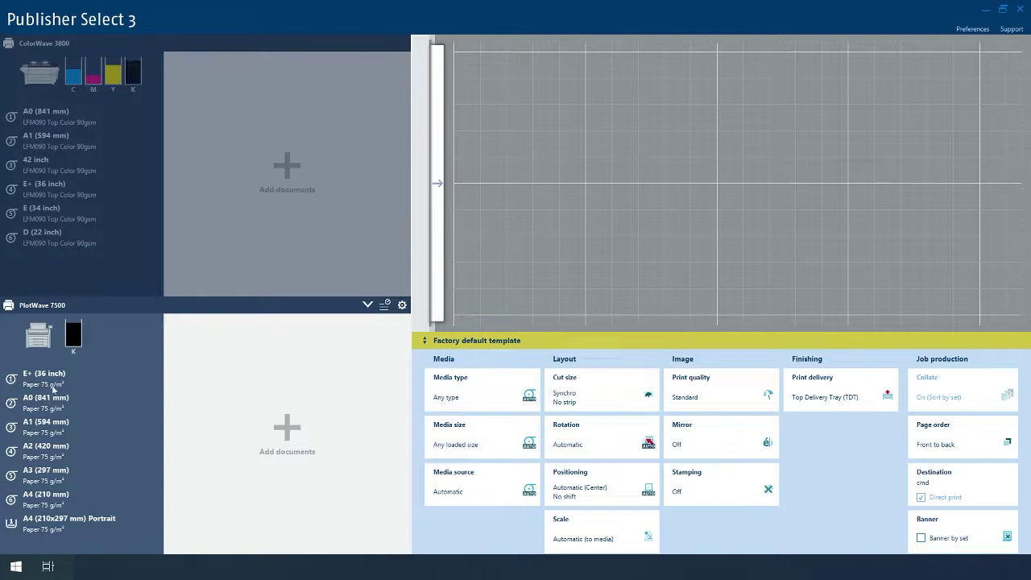
Check the printers available for the PlotWave 7500 queue, then make the ColorWave 3800 queue active
click(368, 305)
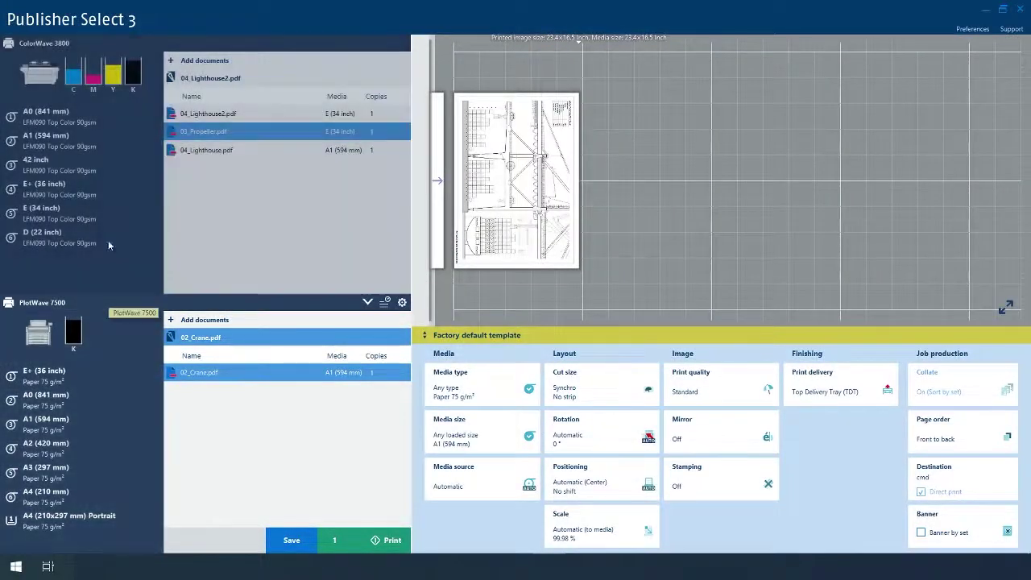
click(114, 204)
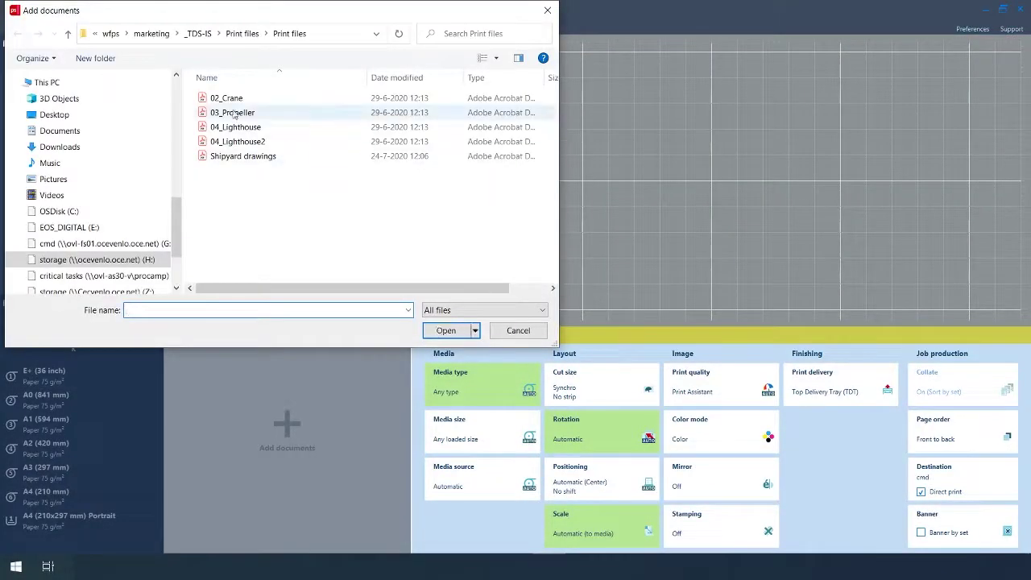
Load 02_Crane.pdf and 03_Propeller.pdf into the ColorWave 3800 queue and drag in further PDFs
click(227, 97)
ctrl+click(232, 112)
click(446, 330)
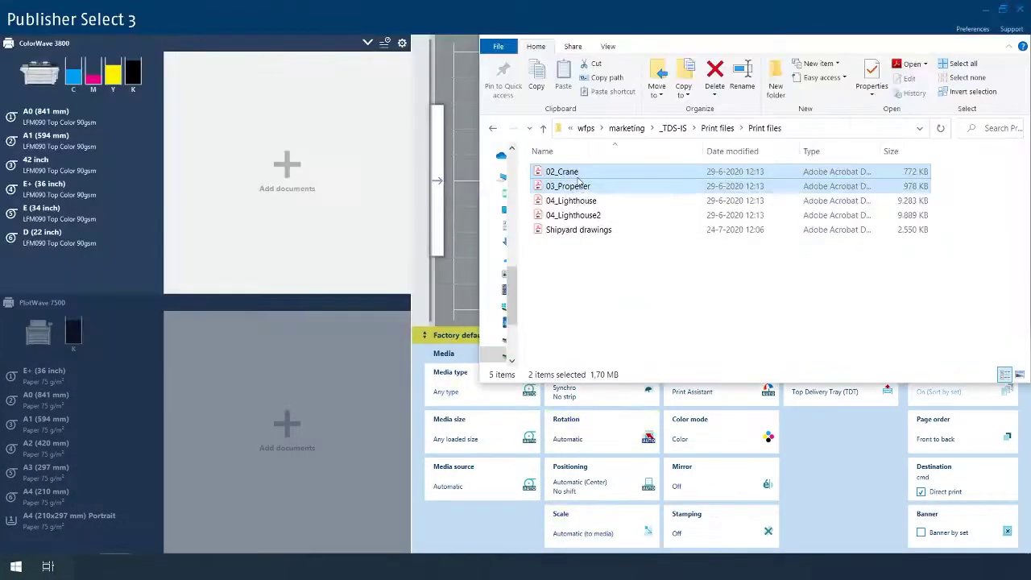
drag(541, 170, 278, 191)
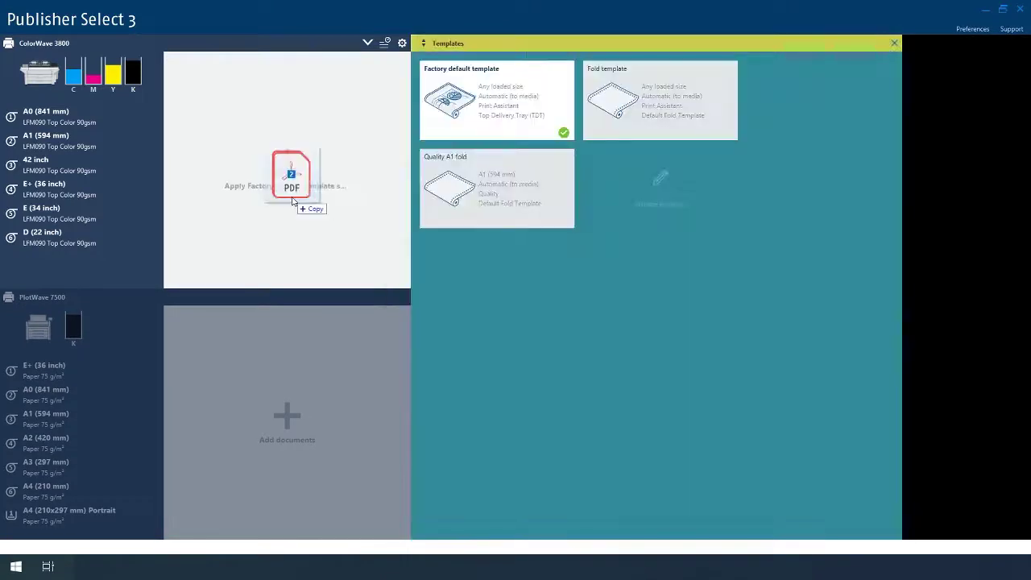
drag(300, 205, 494, 203)
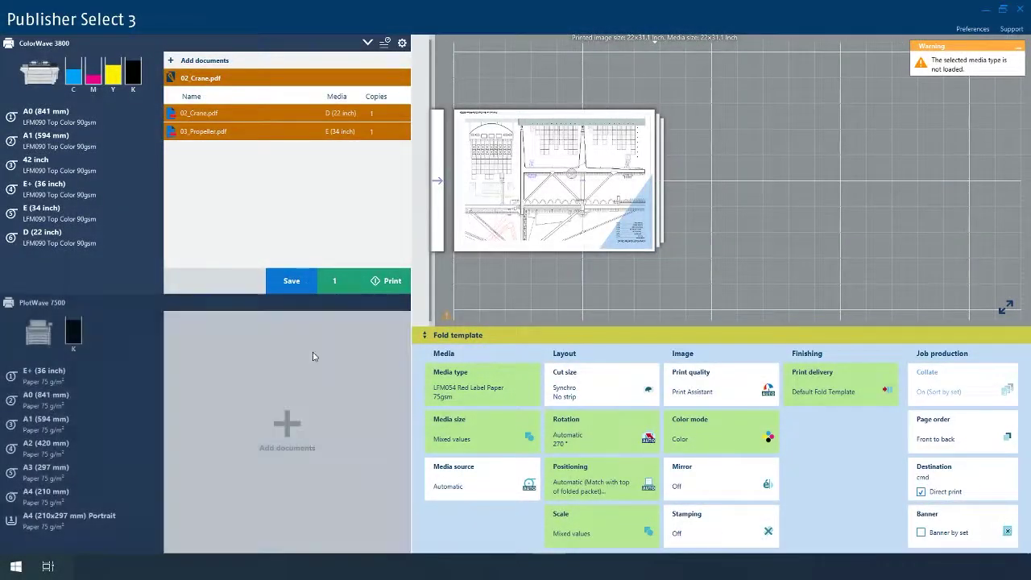
Switch the media for 02_Crane and 03_Propeller to LFM090 Top Color 90gsm
click(490, 394)
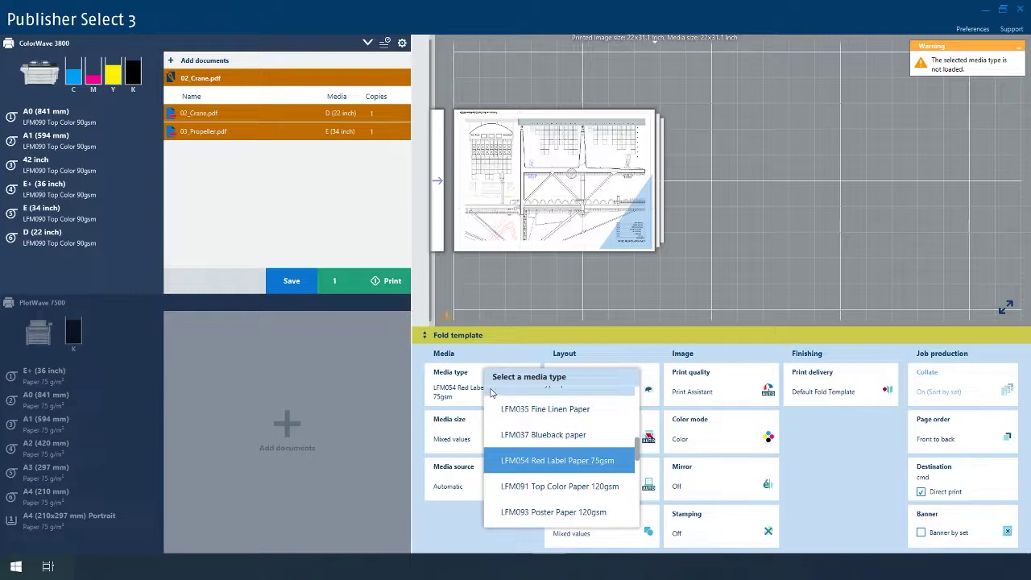
scroll(503, 403, up, 5)
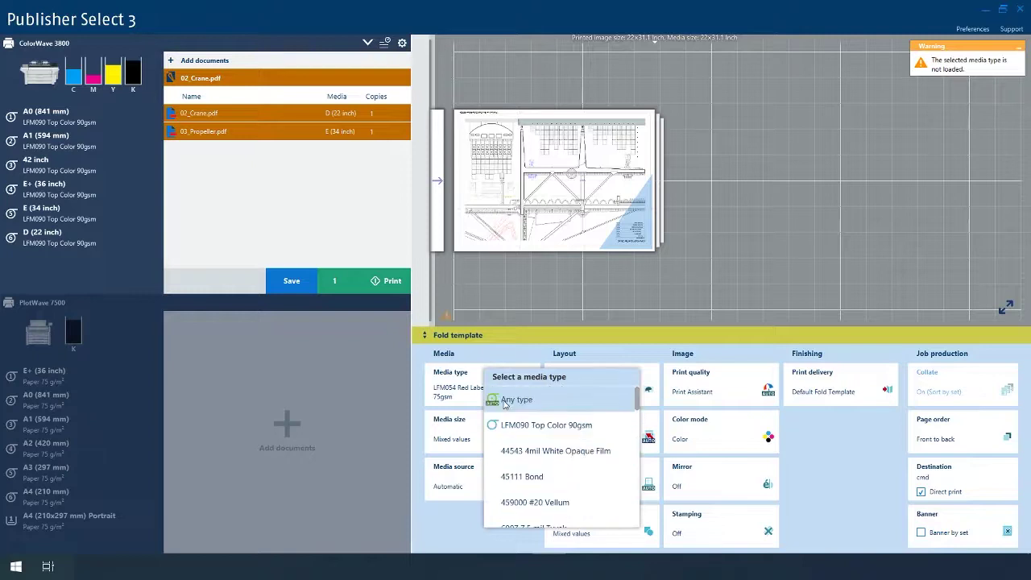
click(550, 426)
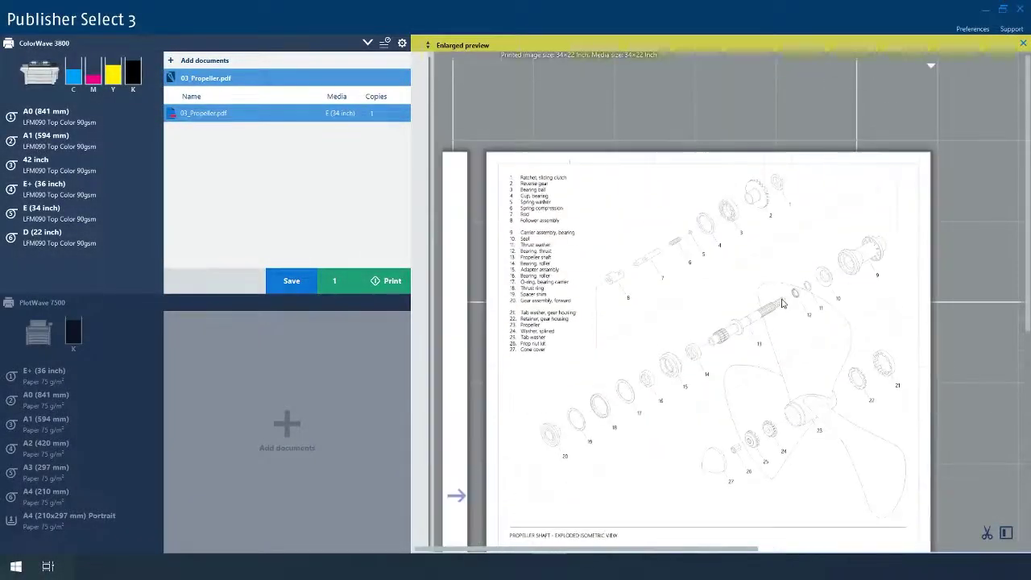
Crop 03_Propeller.pdf to its parts-list area in the enlarged preview and save it
scroll(661, 274, up, 3)
drag(512, 272, 612, 272)
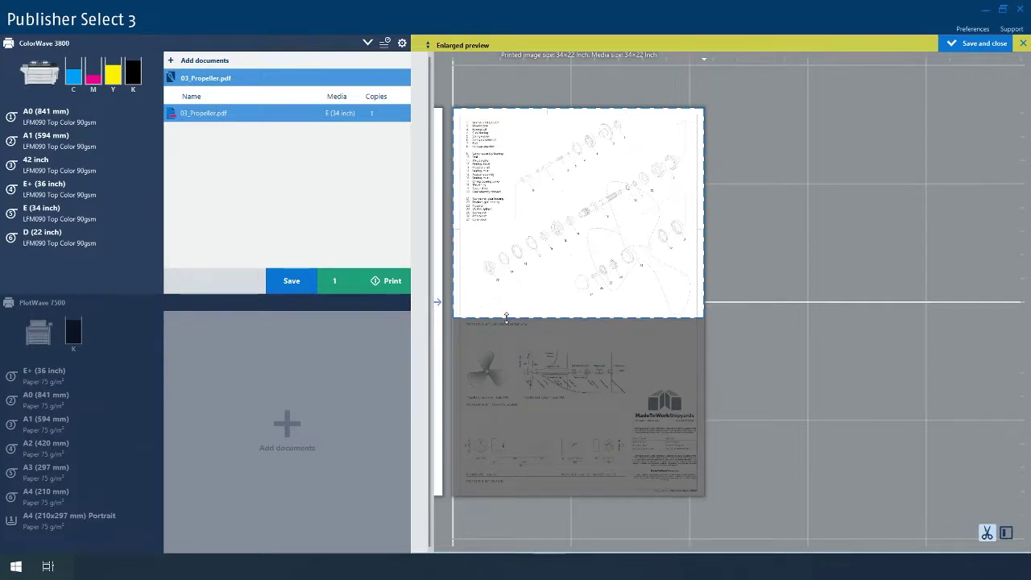
click(978, 44)
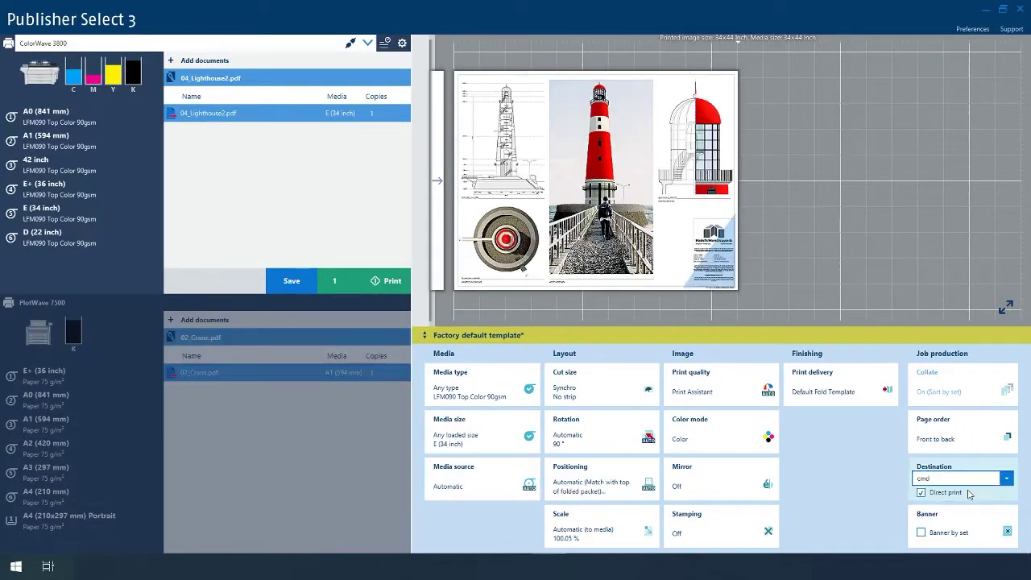
Review the print quality options, leaving it at Print Assistant
click(730, 395)
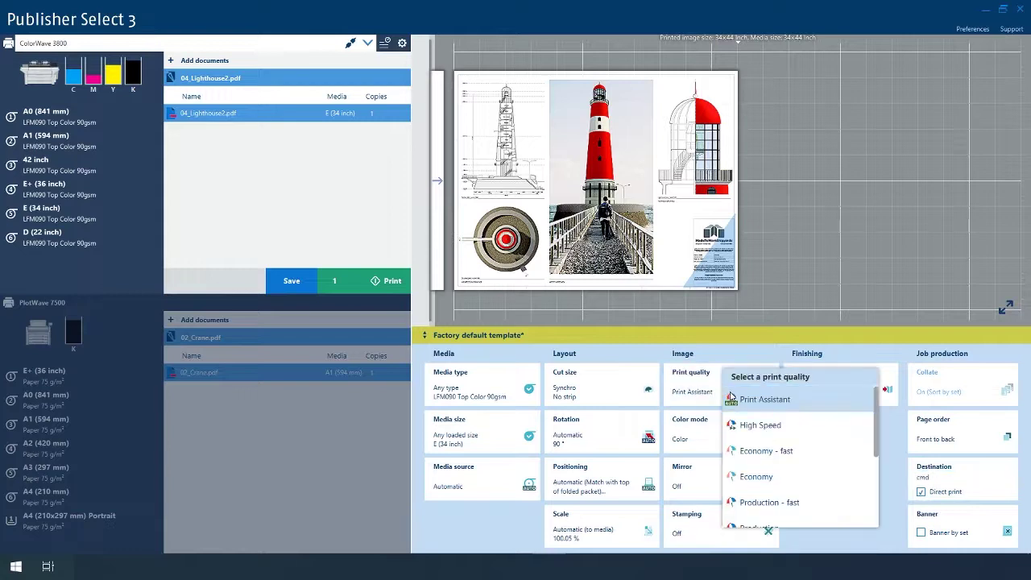
click(772, 403)
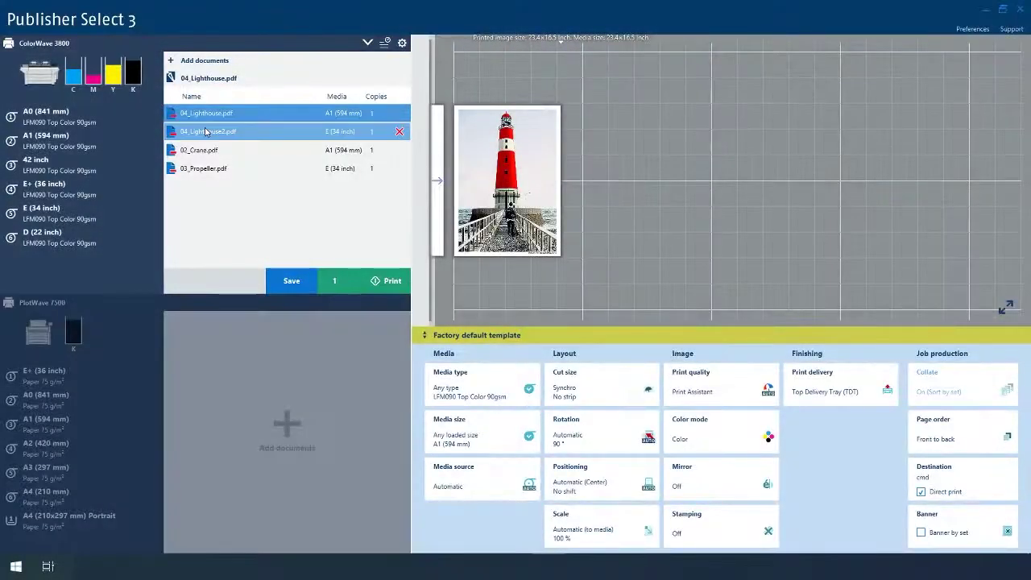
Apply the Quality A1 fold template to the lighthouse drawings, then go to template management
click(428, 337)
click(875, 81)
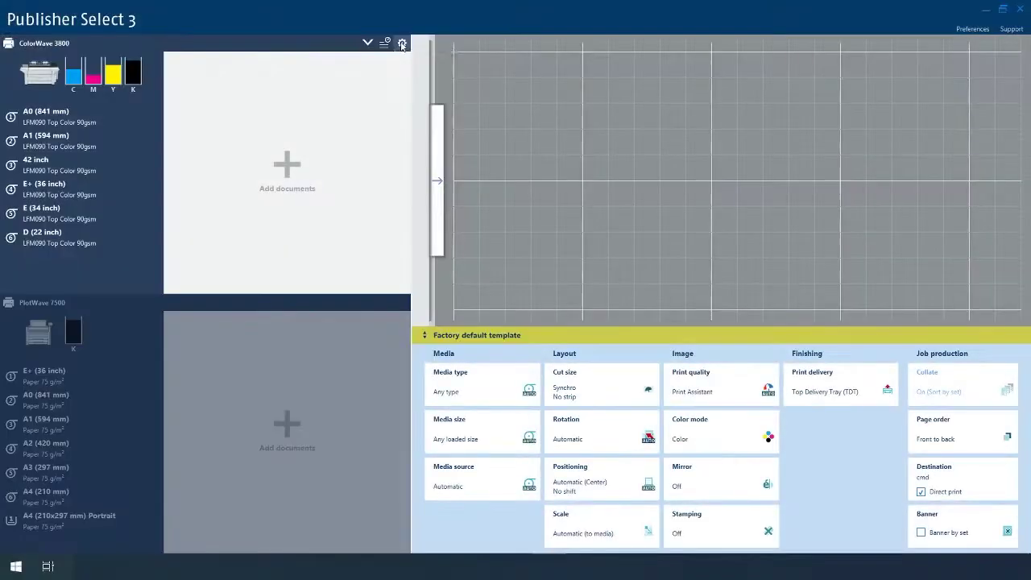
click(402, 42)
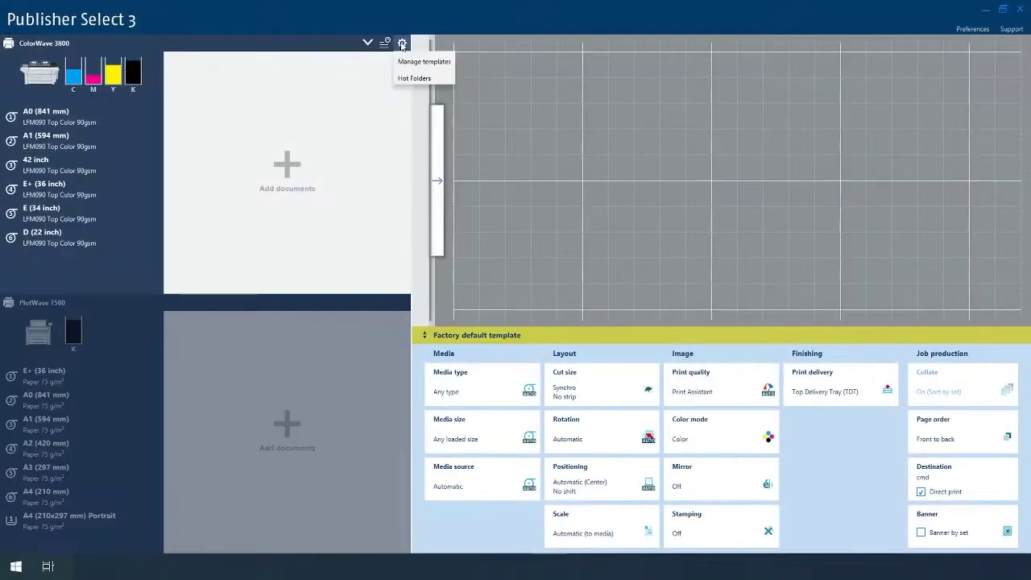
click(416, 81)
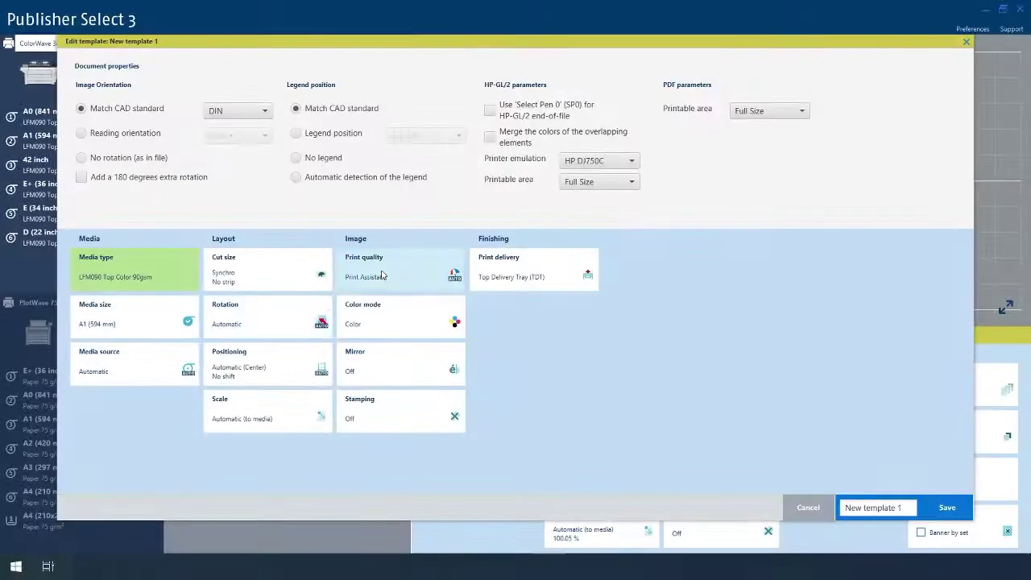
Save a template named 'Quality A1 fold' with Quality printing and Default Fold Template delivery
click(407, 278)
scroll(415, 305, down, 3)
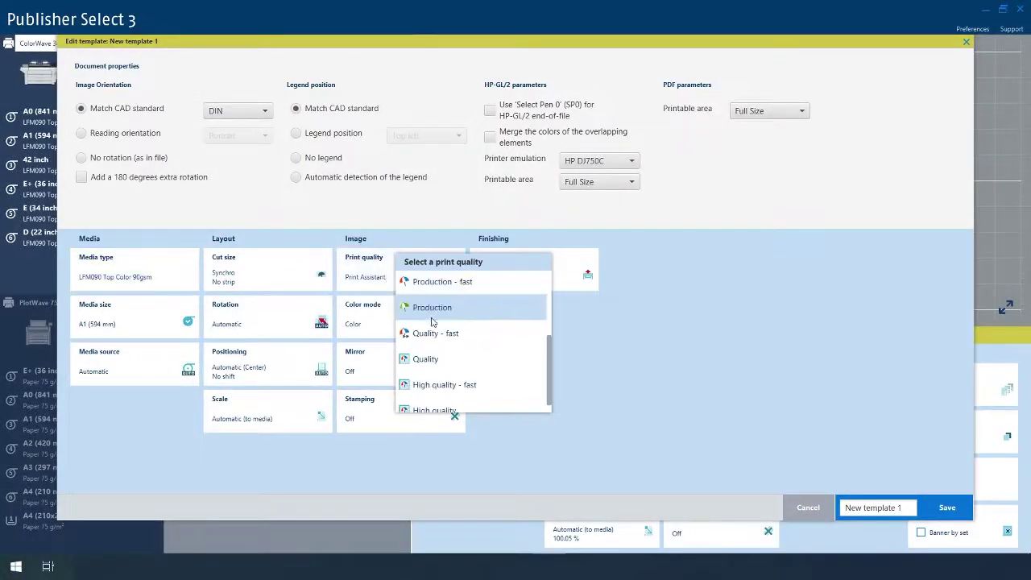
click(452, 363)
click(520, 275)
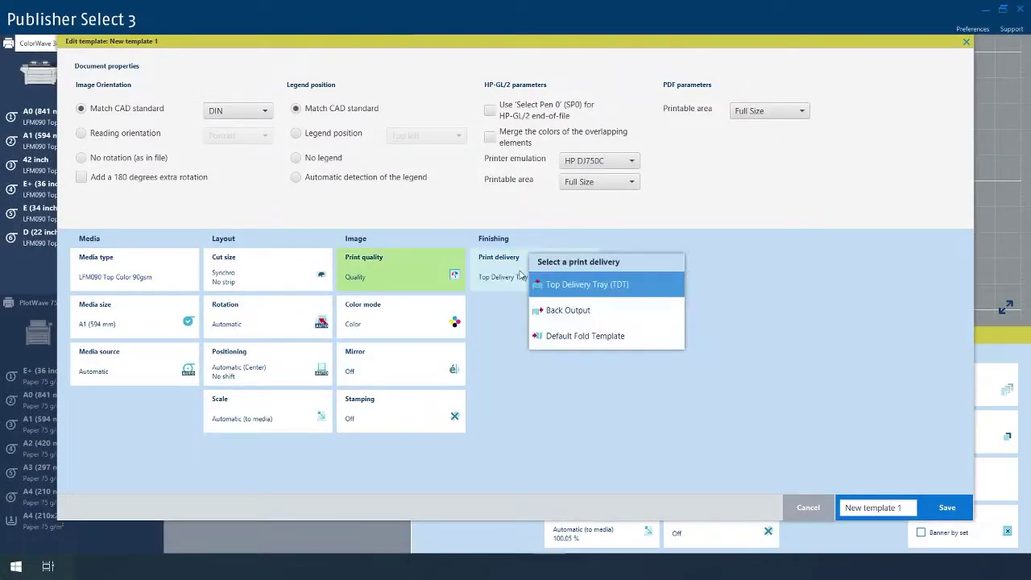
click(620, 339)
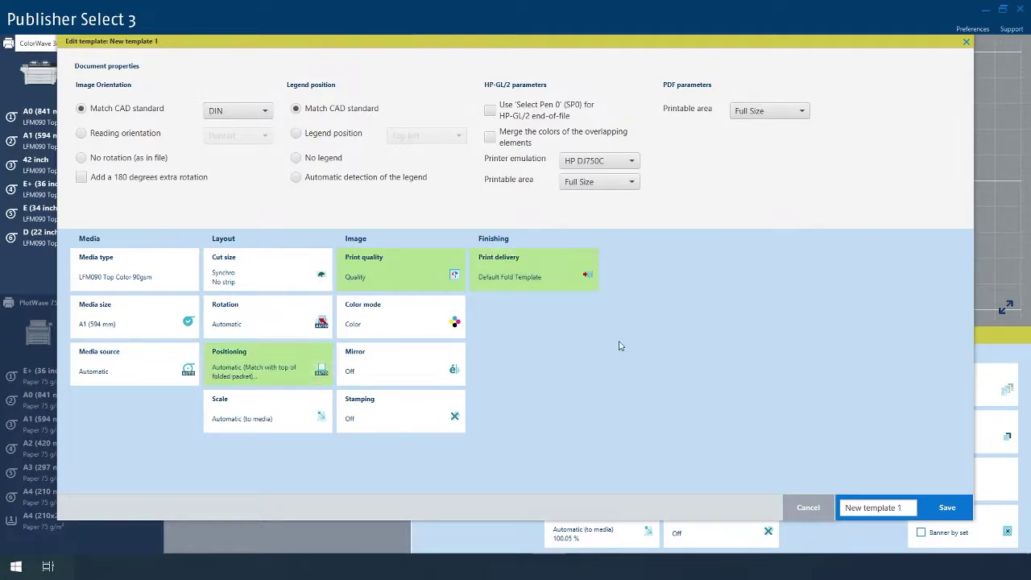
triple_click(846, 508)
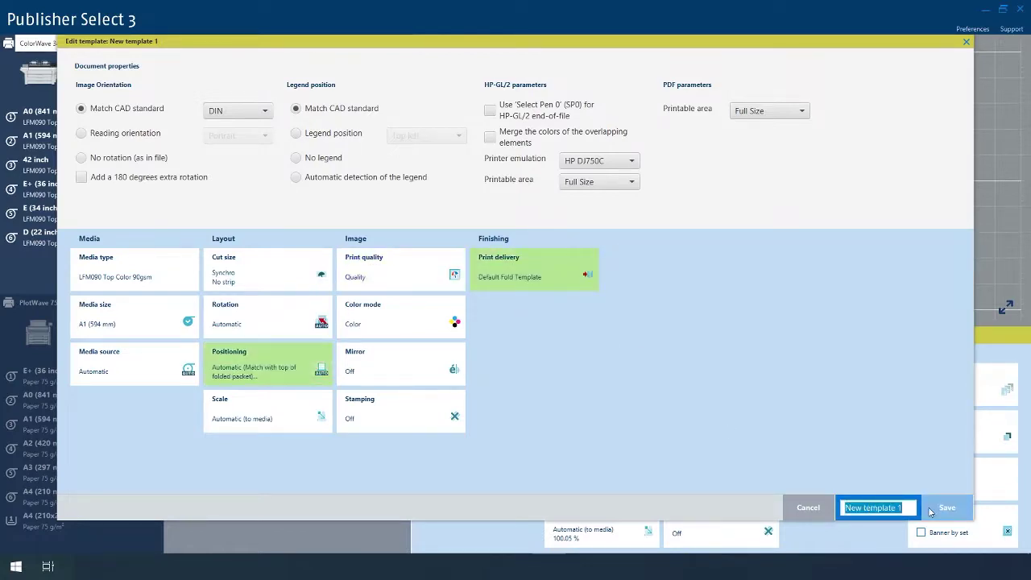
text(Quality A1 fold)
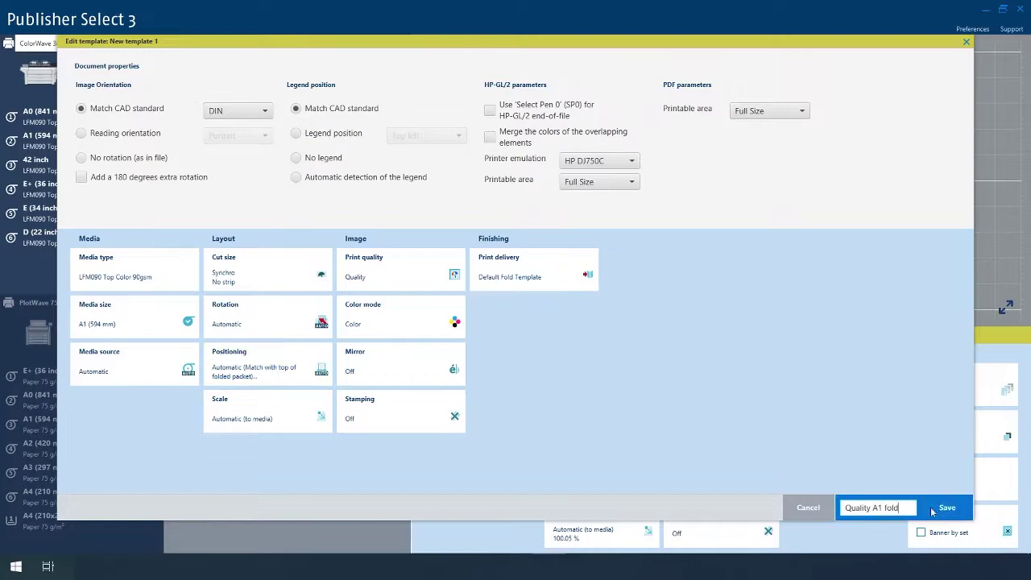
click(937, 507)
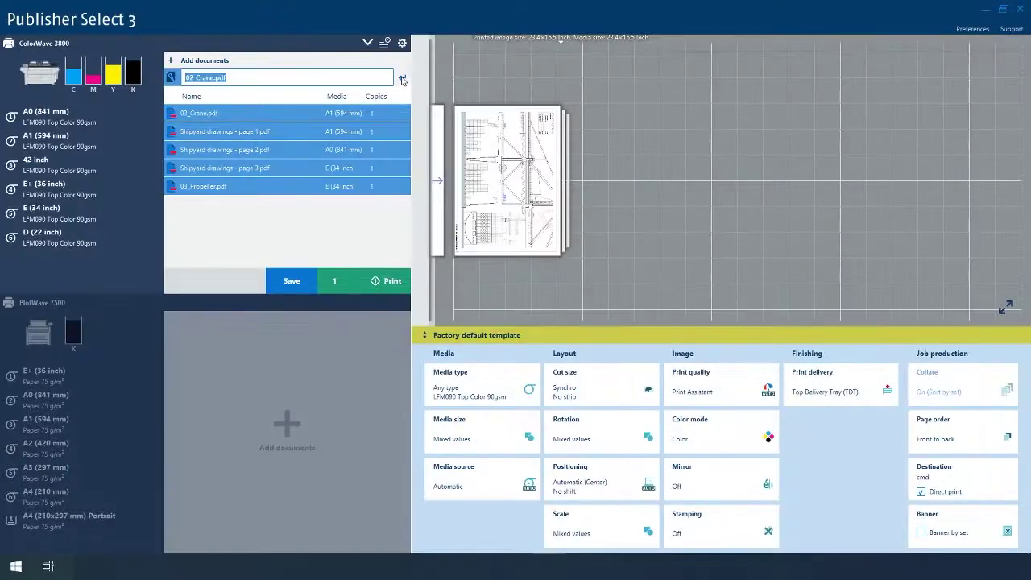
Rename the multi-file job to 'Shipyard set' and confirm it
text(s)
click(403, 79)
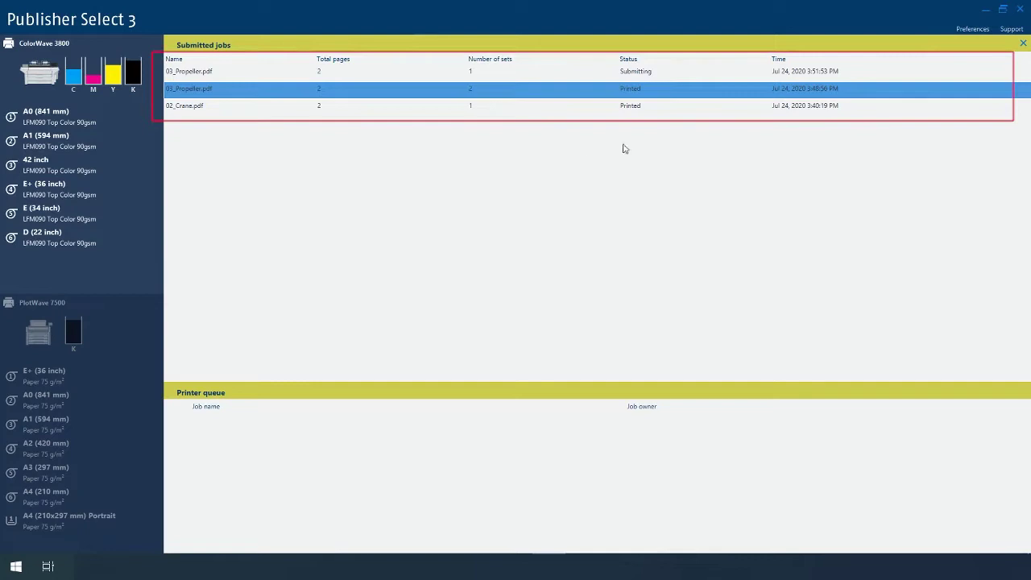
Reprint 02_Crane.pdf from Submitted jobs for 3 sets
click(676, 108)
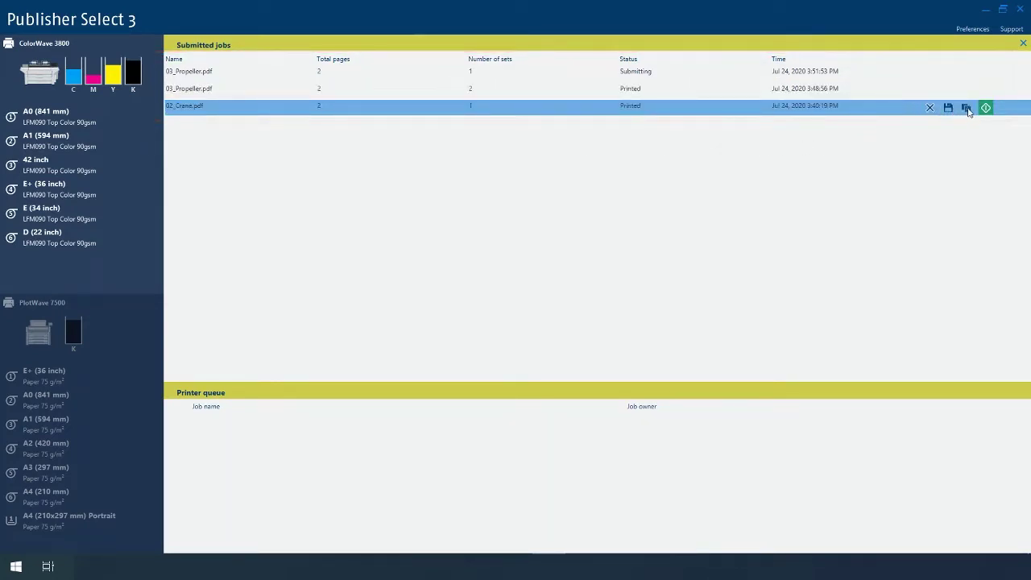
mouse_move(988, 111)
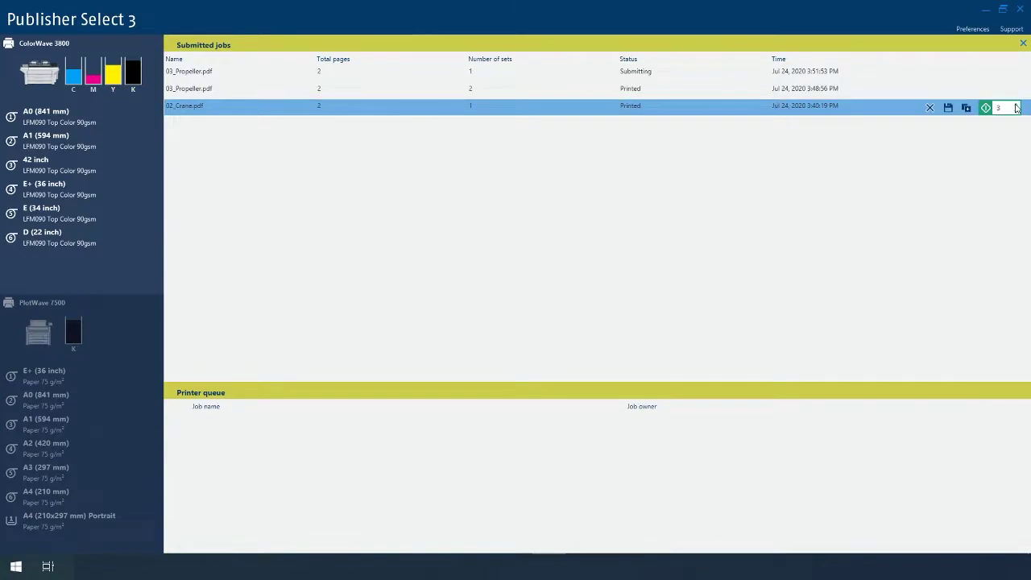
click(987, 109)
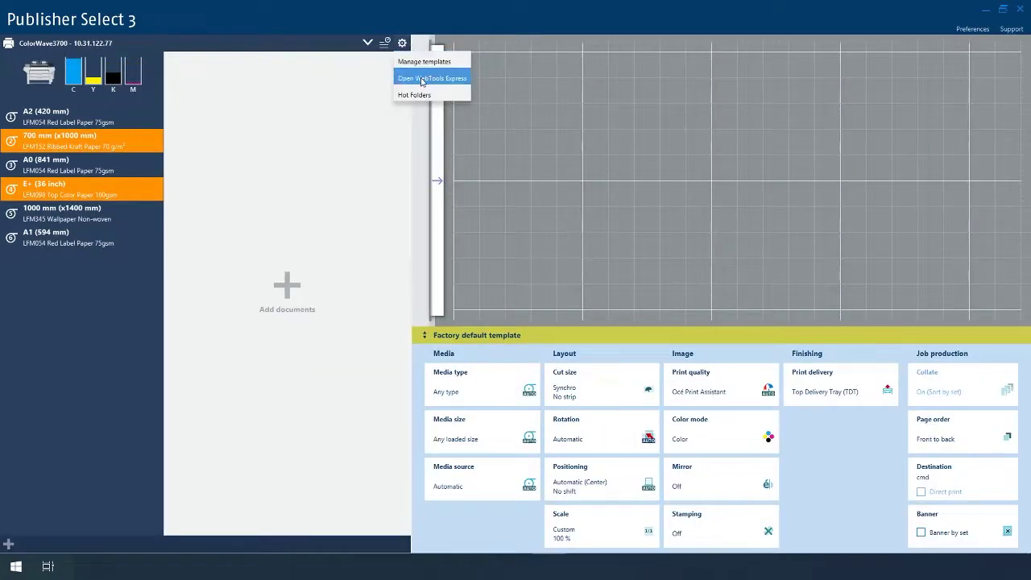
Open WebTools Express for the CW3800-CEC printer from the gear menu
click(432, 78)
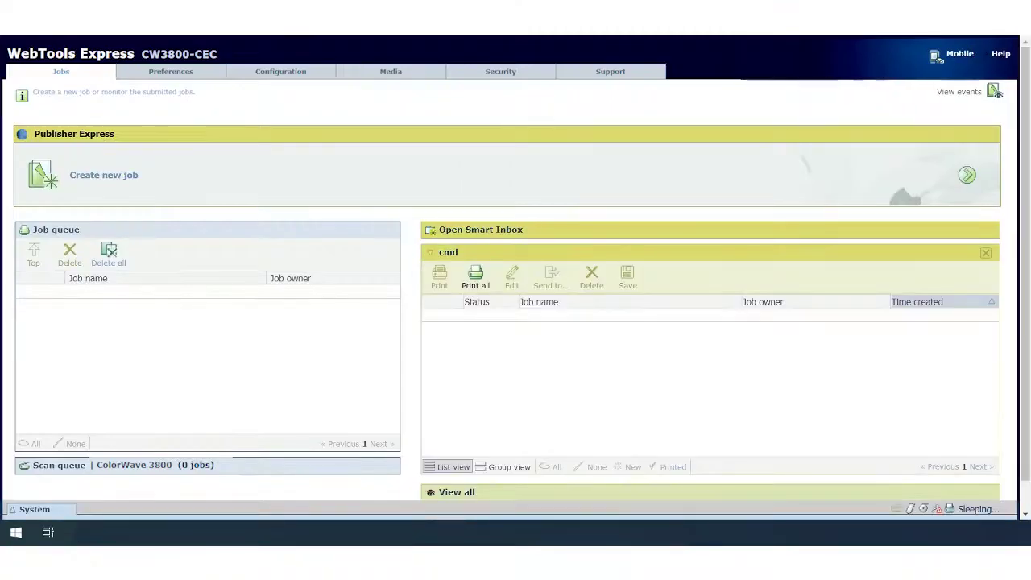